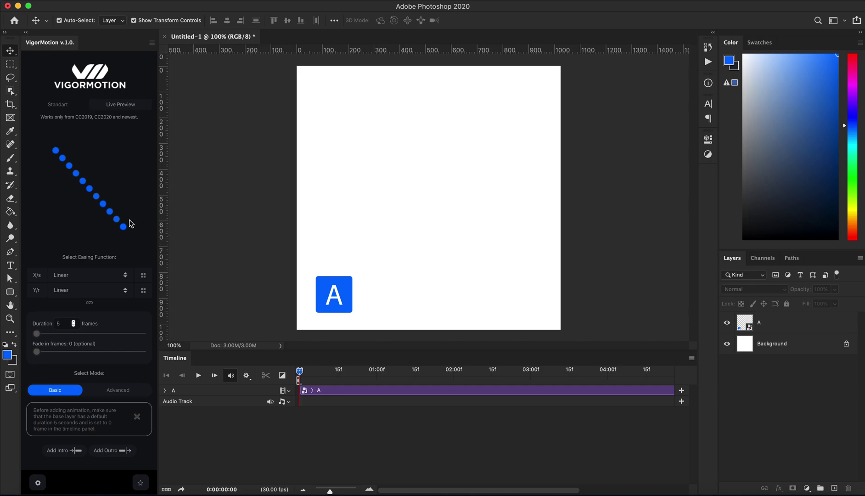
Step: Choose InOutQuad for the X/s easing and InQuart for the Y/r easing, then replay the motion preview
{"action": "left_click", "coordinate": [97, 275]}
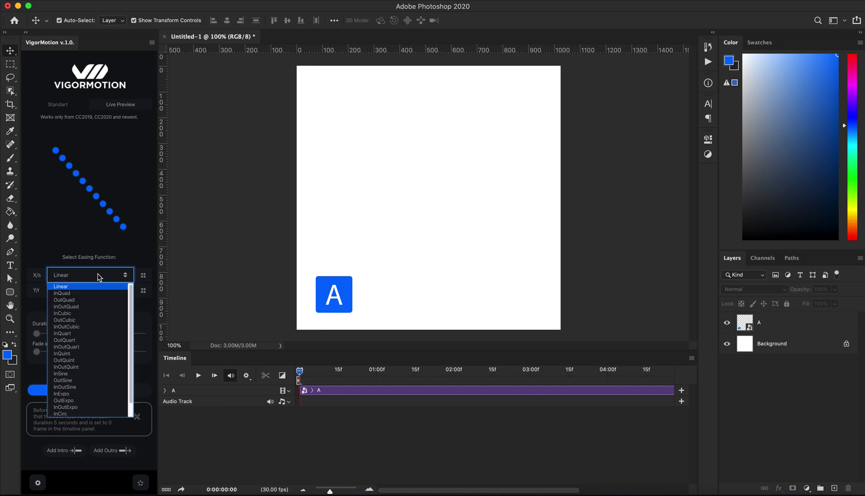
{"action": "left_click", "coordinate": [83, 307]}
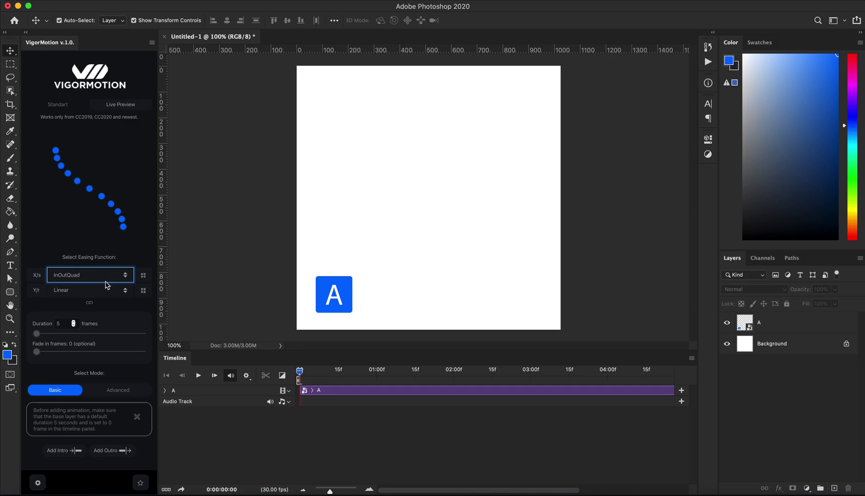
{"action": "left_click", "coordinate": [85, 290]}
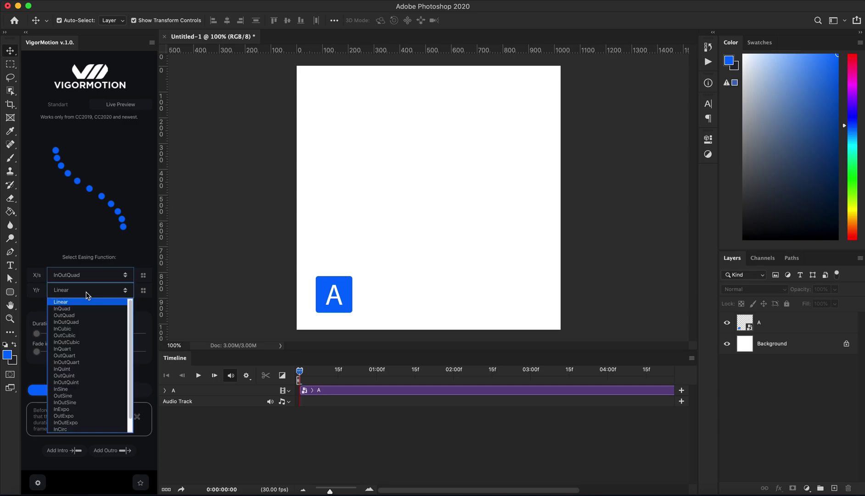
{"action": "left_click", "coordinate": [75, 352]}
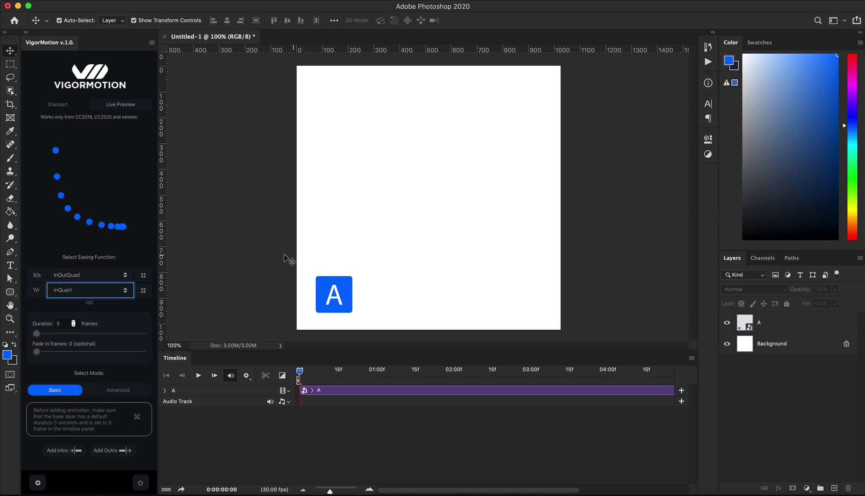
{"action": "left_click", "coordinate": [67, 238]}
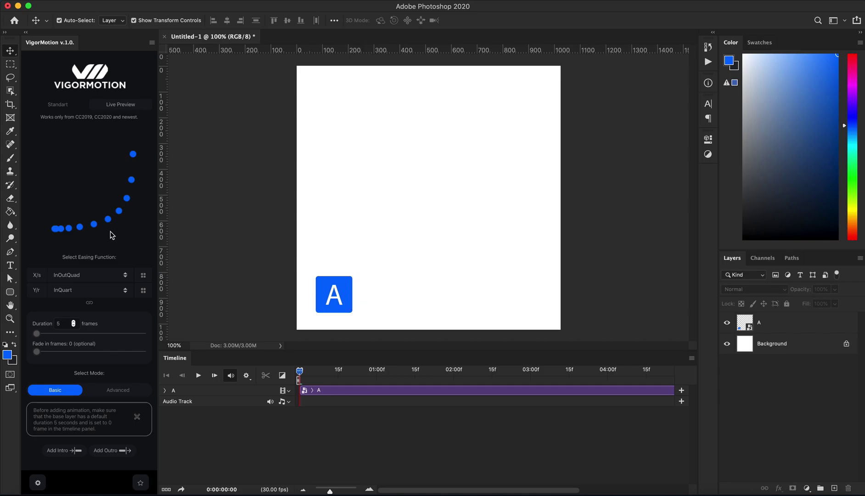
Step: Set the VigorMotion duration to 30 frames, switch to Advanced mode, and select layer A
{"action": "left_click", "coordinate": [67, 322]}
{"action": "type", "text": "30"}
{"action": "left_click", "coordinate": [118, 391]}
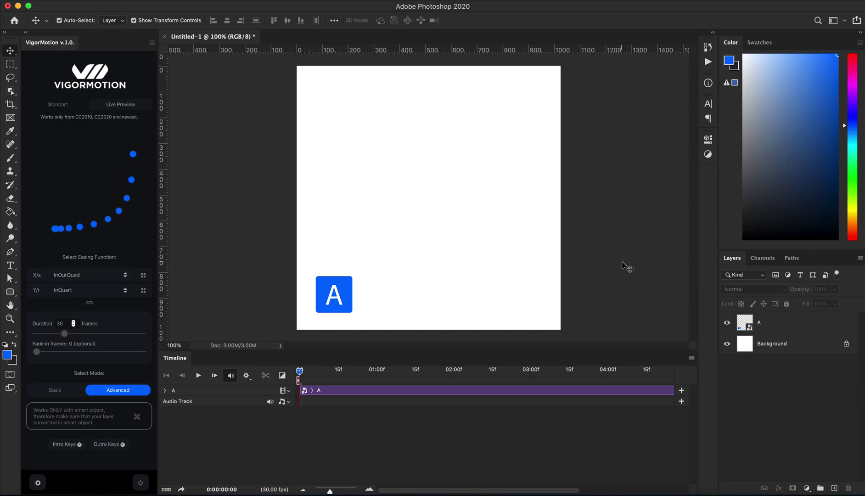
{"action": "left_click", "coordinate": [759, 329]}
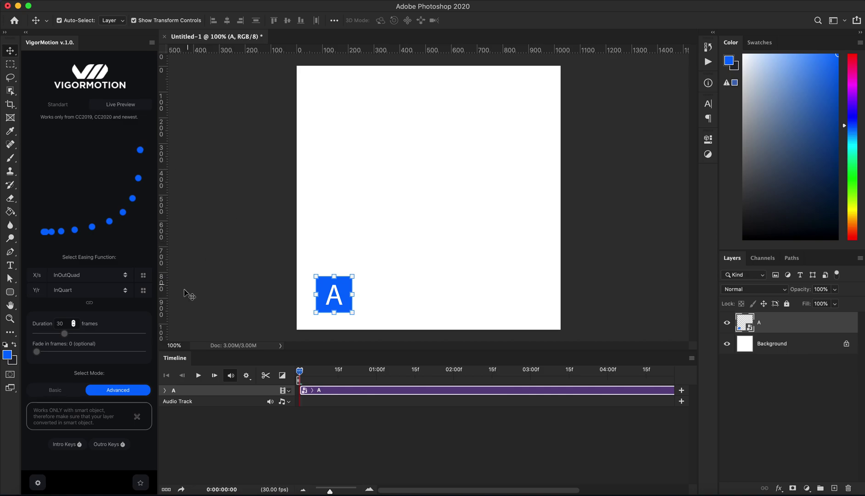
Step: Create Outro Keys moving the A square from the lower-left to the canvas's top-right
{"action": "left_click", "coordinate": [111, 445]}
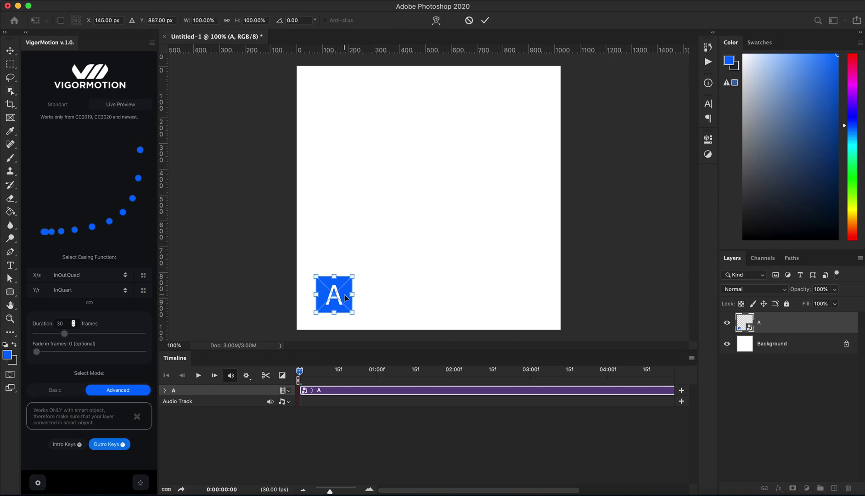
{"action": "left_click_drag", "start_coordinate": [346, 298], "coordinate": [537, 106]}
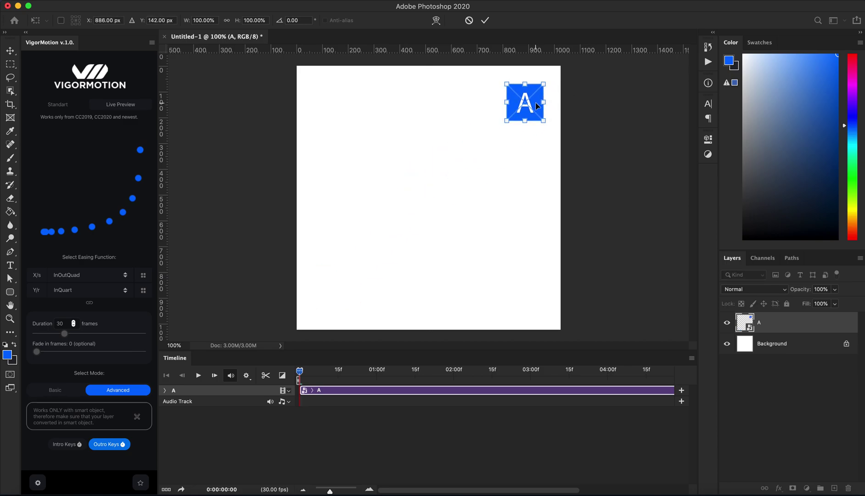
{"action": "key", "text": "Return"}
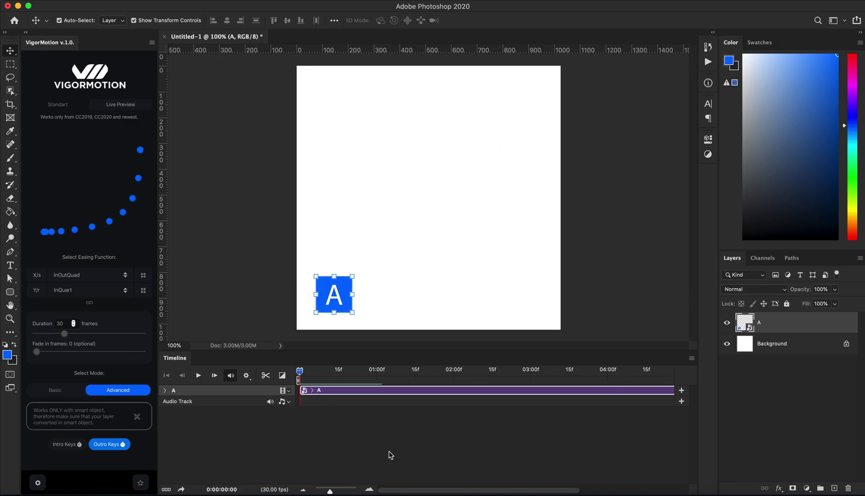
{"action": "left_click", "coordinate": [303, 489]}
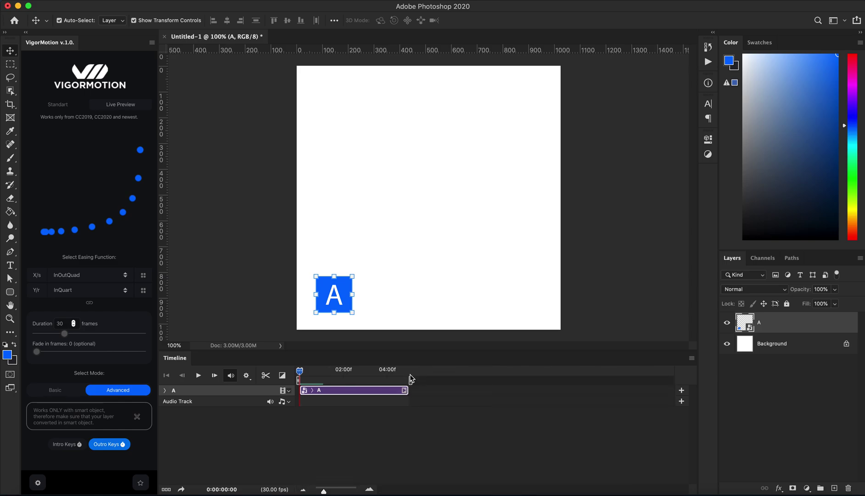
{"action": "left_click", "coordinate": [199, 375]}
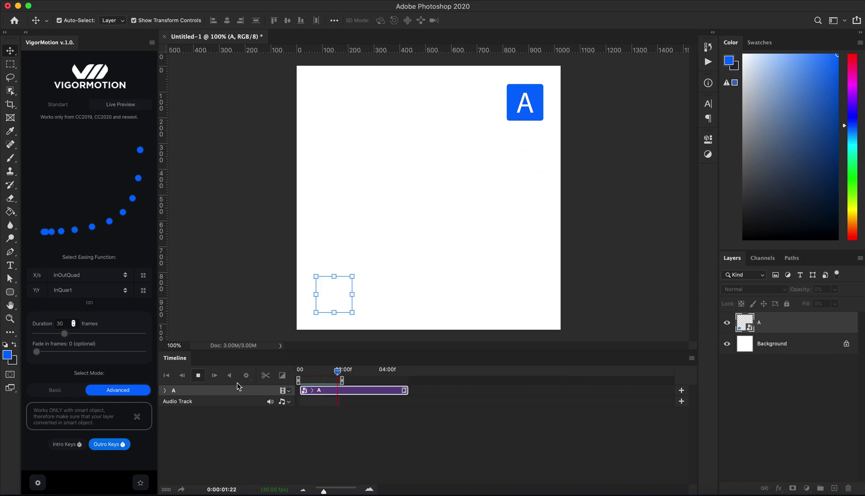
{"action": "key", "text": "space"}
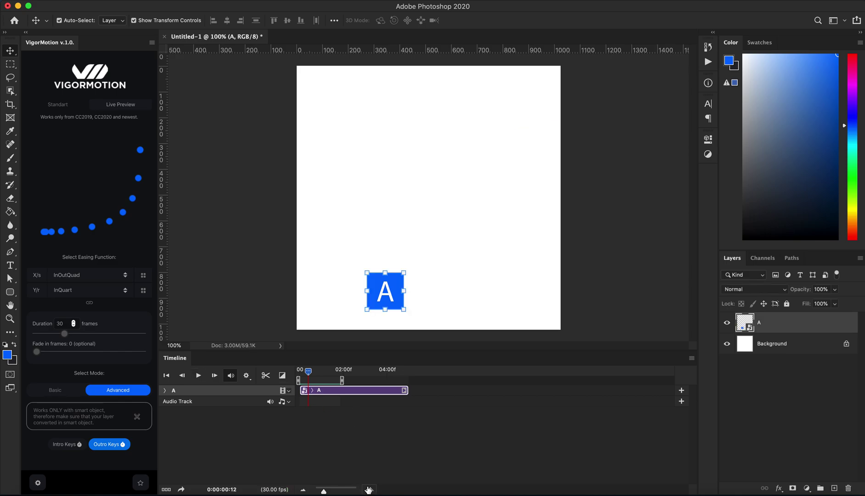
{"action": "left_click", "coordinate": [369, 489]}
{"action": "left_click", "coordinate": [369, 489]}
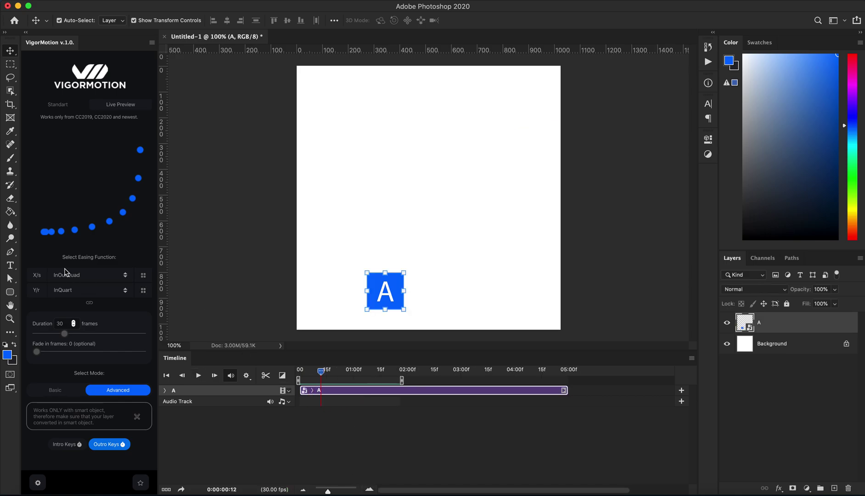
Step: Set the vertical easing to InQuint and preview InOutCubic and InExpo horizontal easings
{"action": "left_click", "coordinate": [96, 275]}
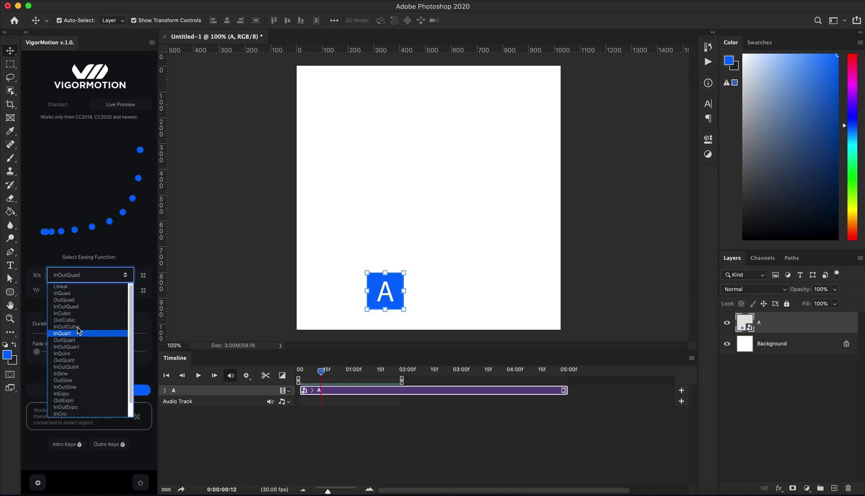
{"action": "left_click", "coordinate": [77, 326]}
{"action": "left_click", "coordinate": [90, 290]}
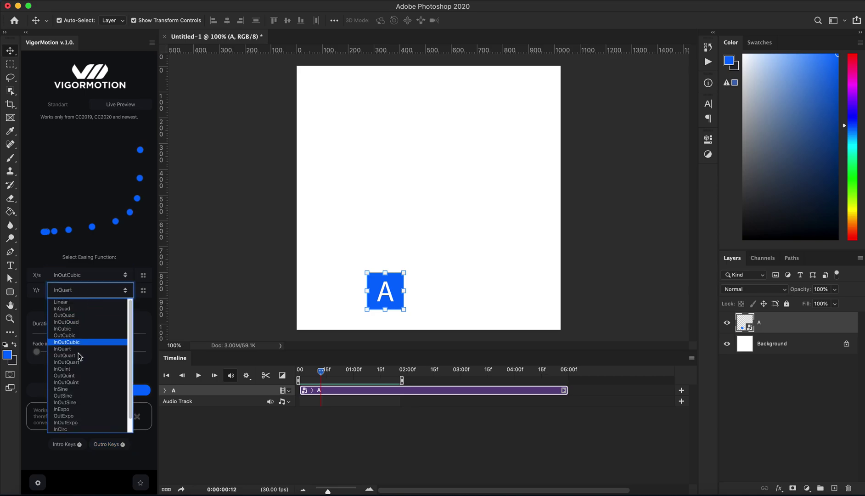
{"action": "left_click", "coordinate": [75, 372]}
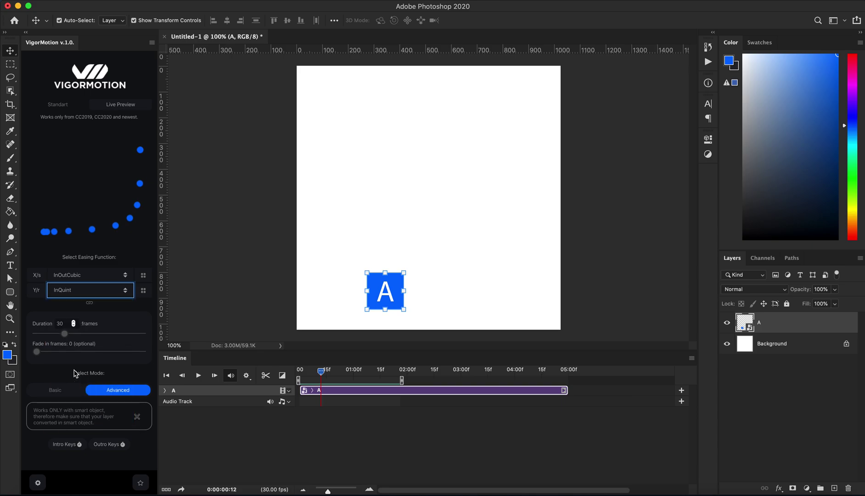
{"action": "left_click", "coordinate": [81, 276]}
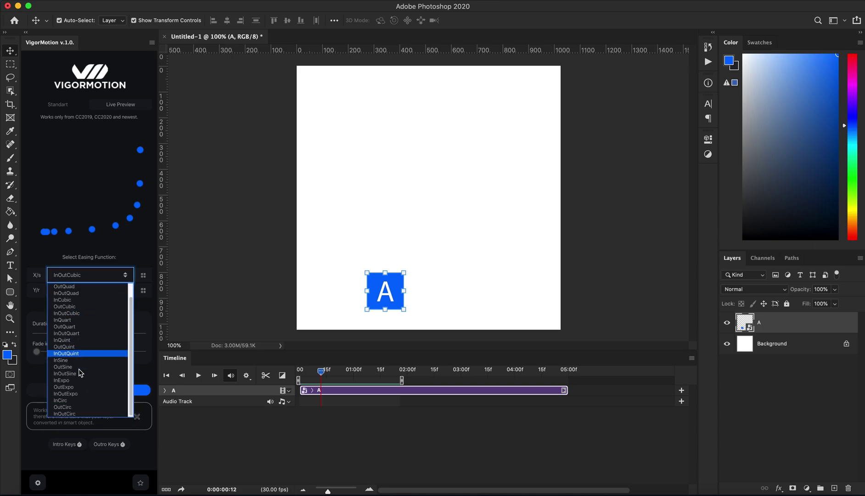
{"action": "scroll", "coordinate": [70, 380], "scroll_direction": "down", "scroll_amount": 2}
{"action": "left_click", "coordinate": [70, 380]}
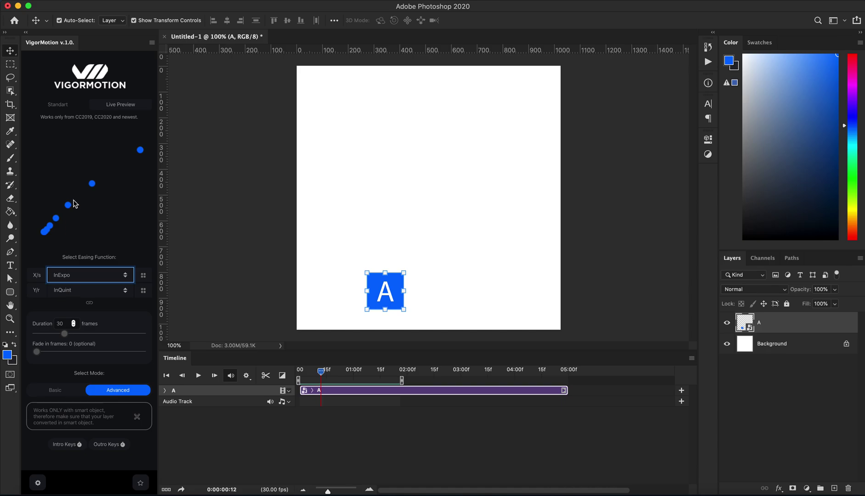
{"action": "left_click", "coordinate": [58, 165]}
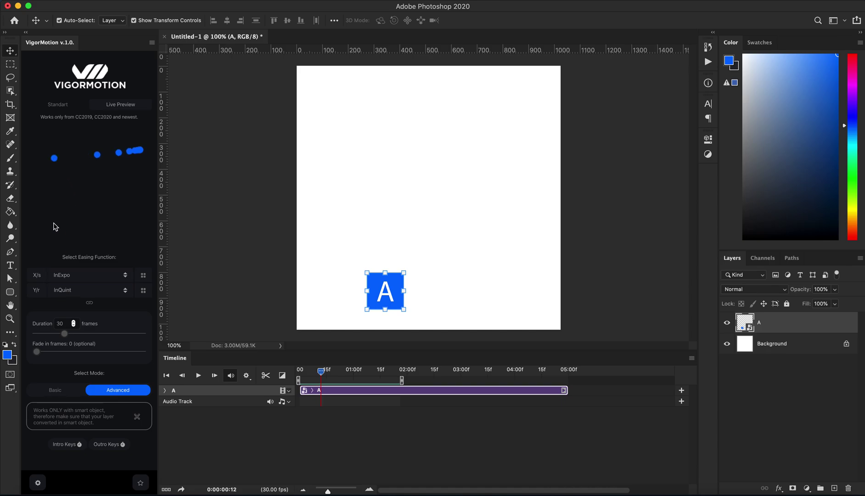
Step: Settle on OutQuad horizontal easing and move the playhead to 0:00:01:04 where A reaches top-right
{"action": "left_click", "coordinate": [73, 275]}
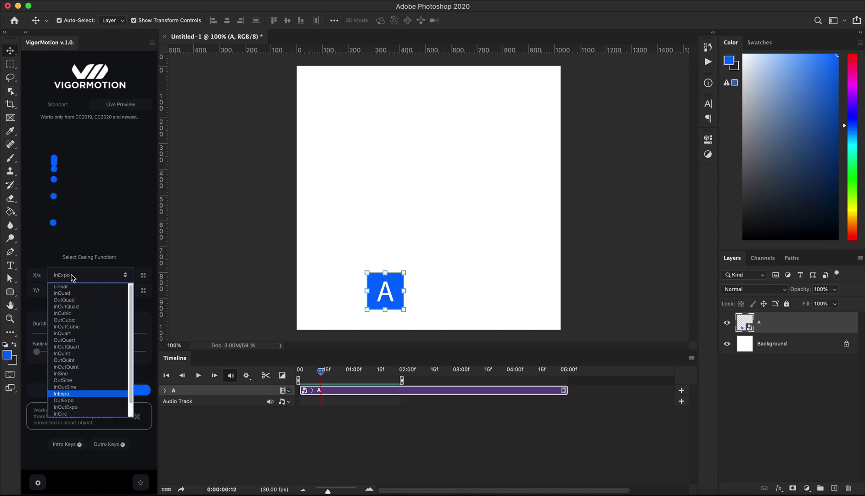
{"action": "left_click", "coordinate": [71, 300]}
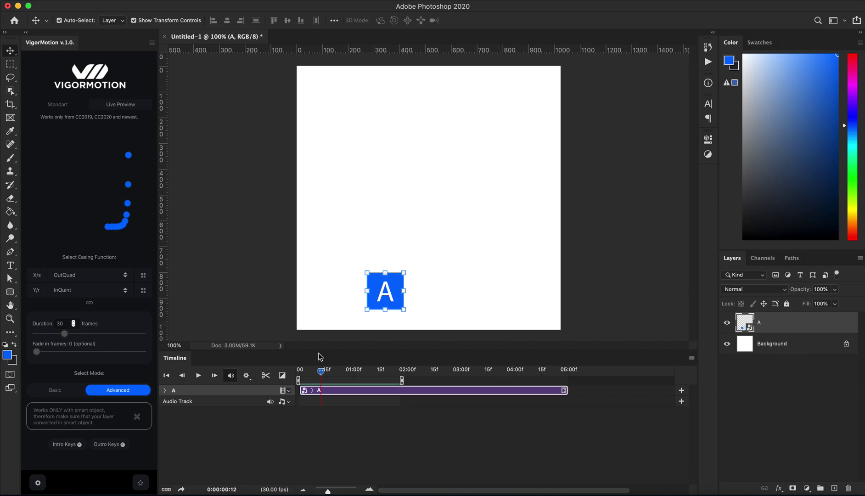
{"action": "left_click_drag", "start_coordinate": [322, 371], "coordinate": [361, 371]}
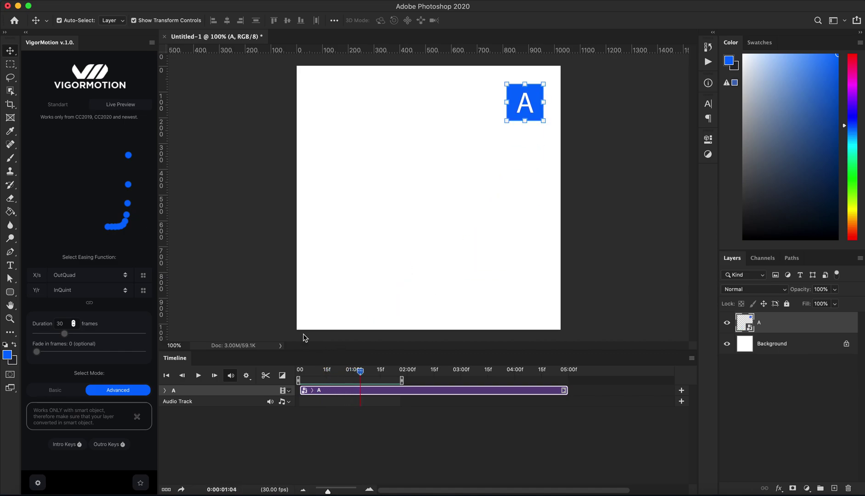
{"action": "left_click", "coordinate": [42, 200]}
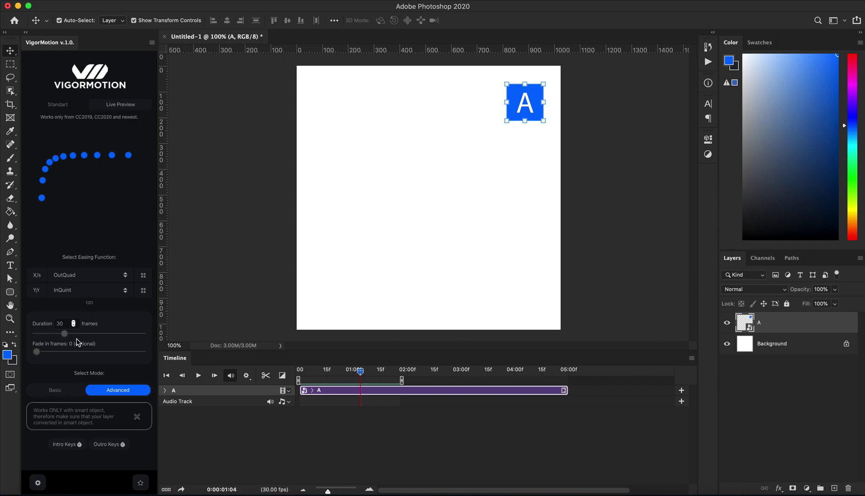
Step: Set duration to 25 frames, place the playhead at 1:02, and add Outro Keys dragging A to the left-middle
{"action": "double_click", "coordinate": [64, 325]}
{"action": "type", "text": "25"}
{"action": "mouse_move", "coordinate": [360, 371]}
{"action": "left_mouse_down"}
{"action": "mouse_move", "coordinate": [370, 371]}
{"action": "mouse_move", "coordinate": [357, 370]}
{"action": "left_mouse_up"}
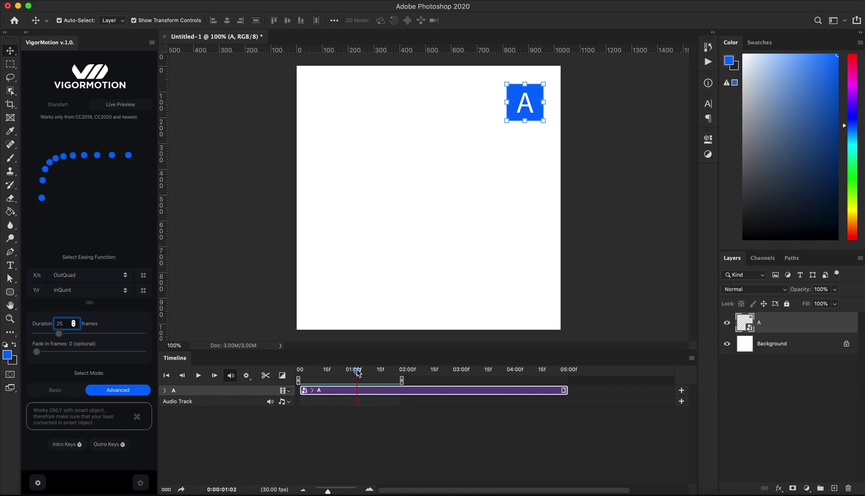
{"action": "left_click", "coordinate": [110, 444]}
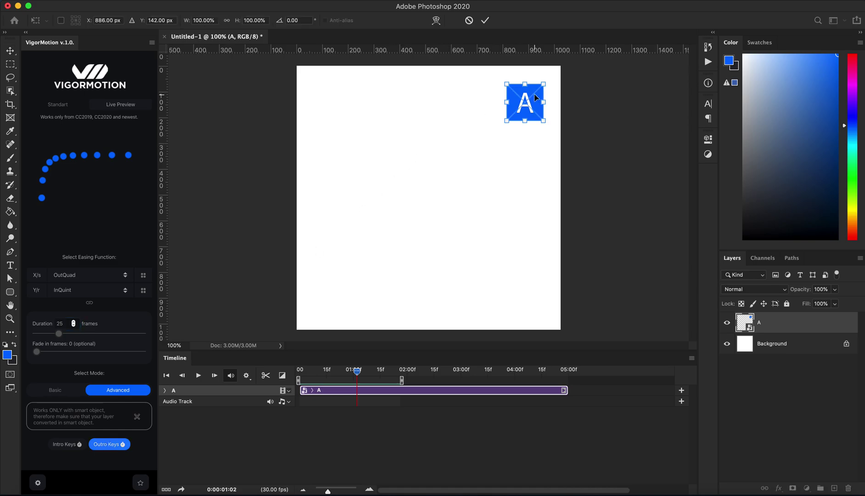
{"action": "left_click_drag", "start_coordinate": [534, 95], "coordinate": [336, 200]}
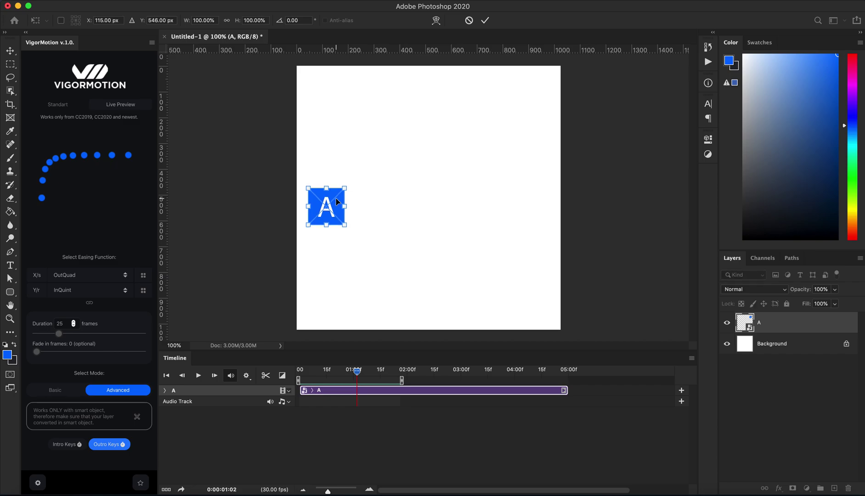
{"action": "key", "text": "Return"}
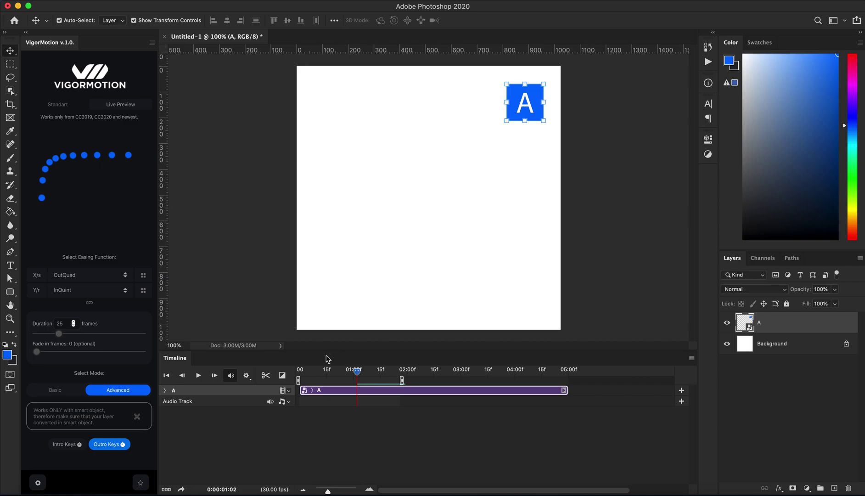
Step: Extend the work area just past 2 seconds and play back both moves of the A square
{"action": "left_click_drag", "start_coordinate": [402, 380], "coordinate": [415, 380]}
{"action": "left_click", "coordinate": [198, 380]}
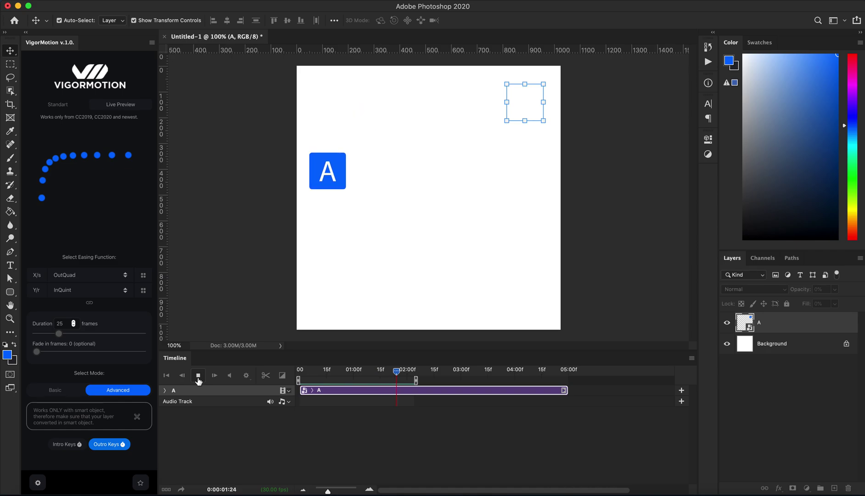
{"action": "left_click", "coordinate": [198, 375]}
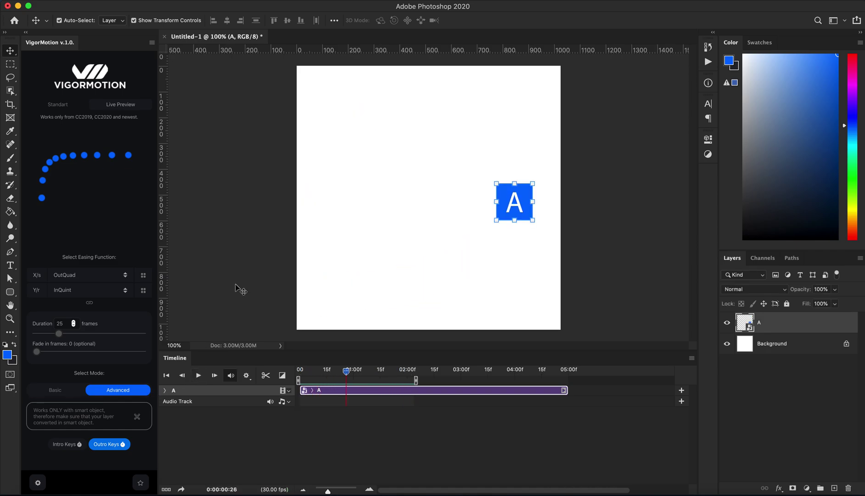